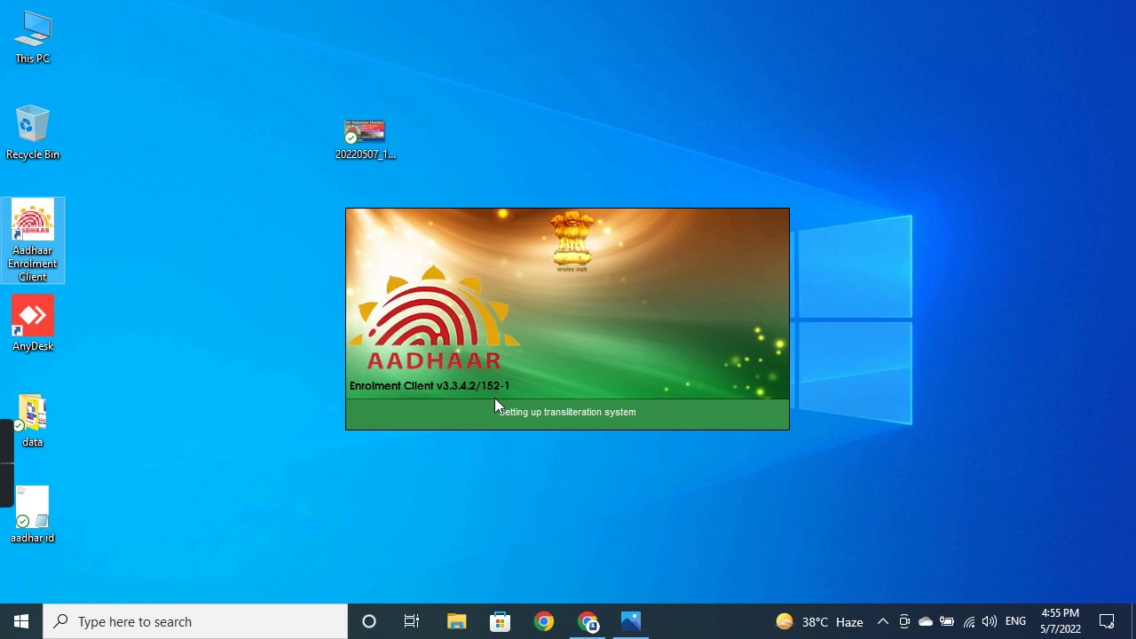
Step: Log in with the first operator ID matching 'up' and dismiss the sync failure message
{"action": "type", "text": "up"}
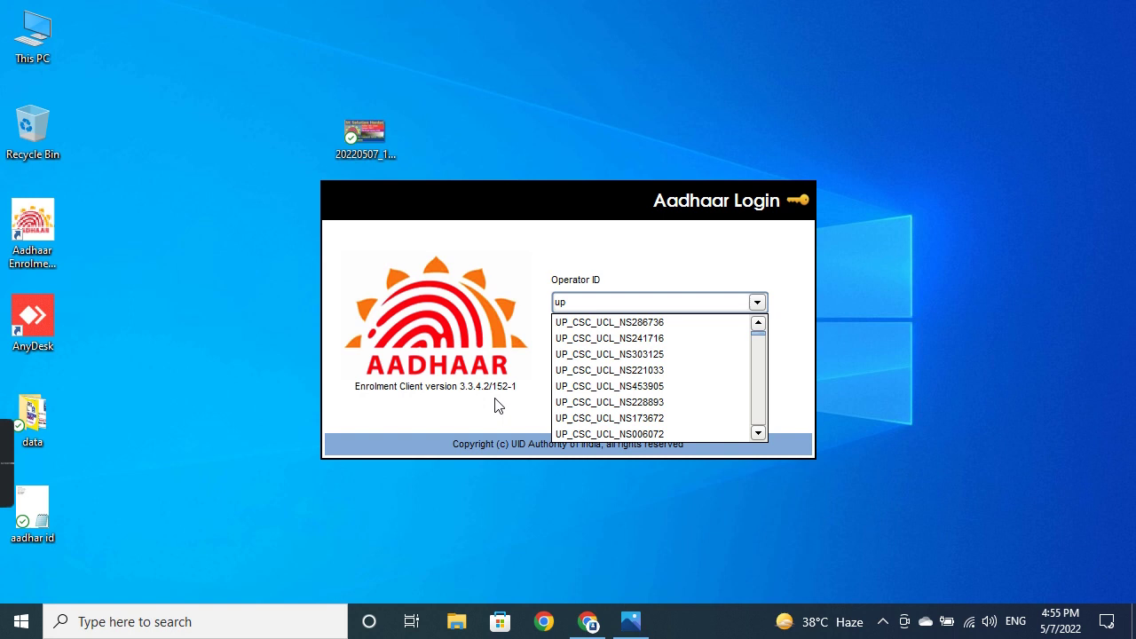
{"action": "key", "text": "Down"}
{"action": "key", "text": "Return"}
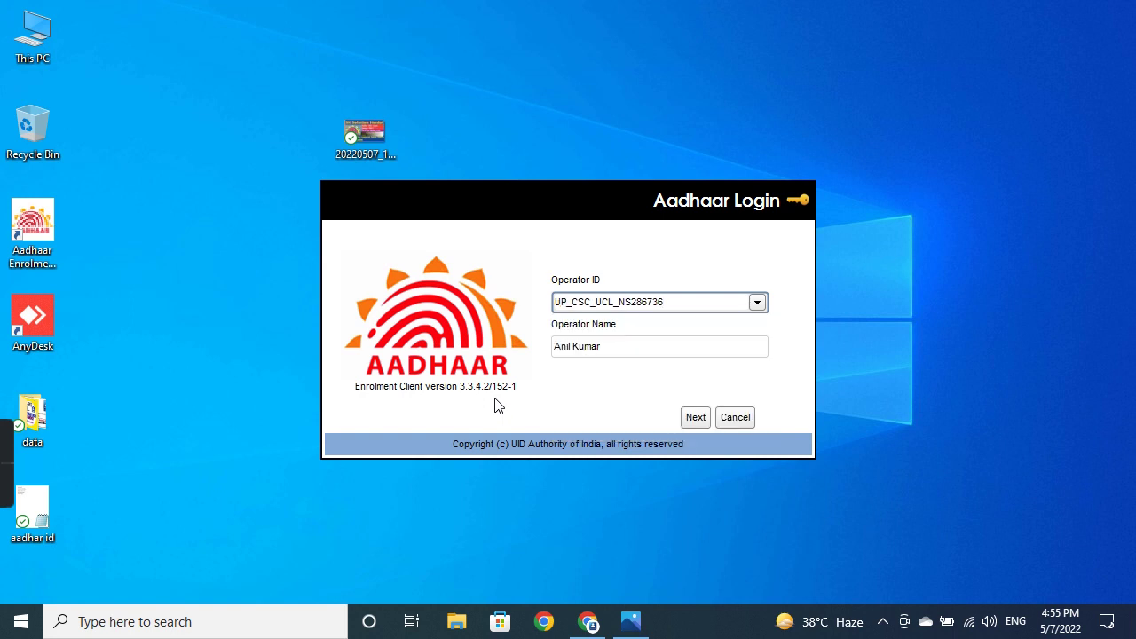
{"action": "left_click", "coordinate": [690, 417]}
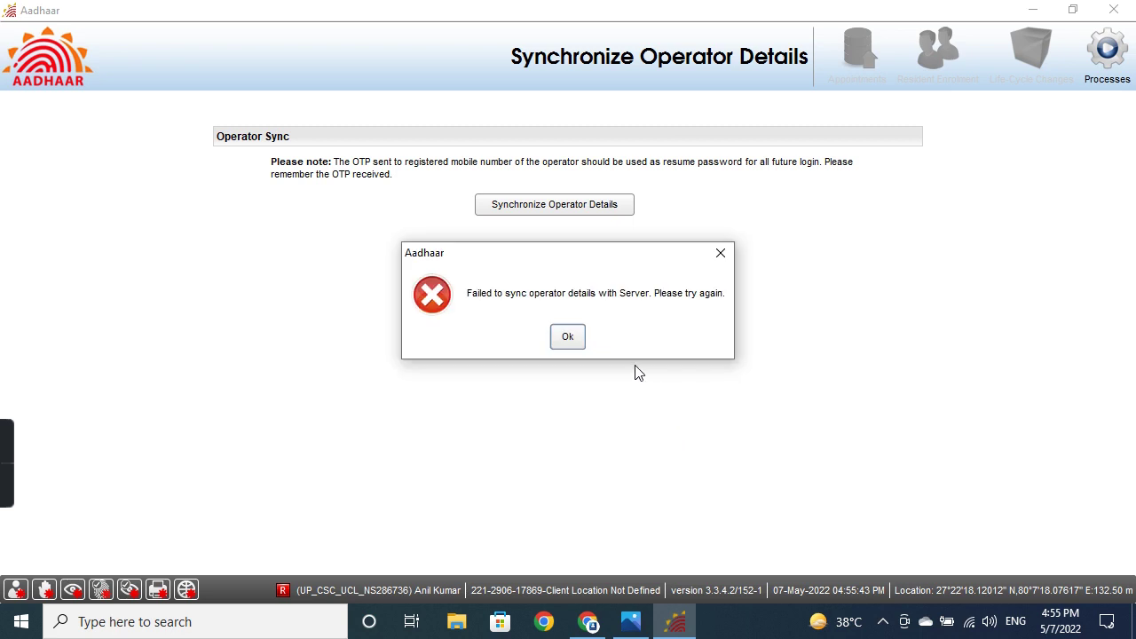
{"action": "left_click", "coordinate": [580, 336]}
Step: Close the enrolment client and relaunch it from its desktop shortcut
{"action": "left_click", "coordinate": [1113, 10]}
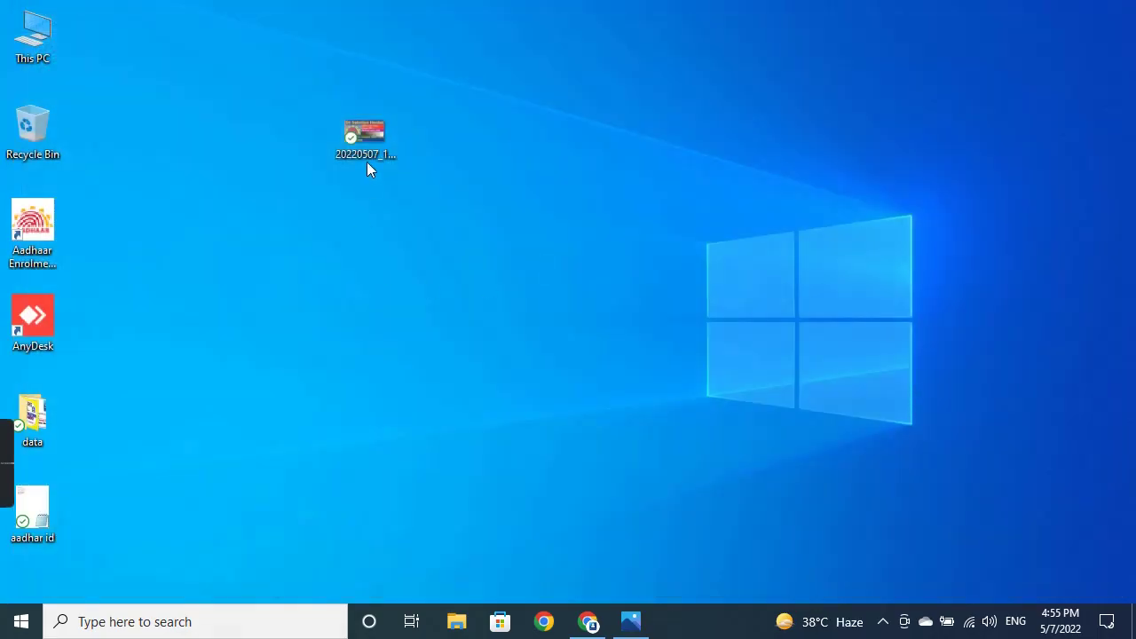
{"action": "right_click", "coordinate": [59, 218]}
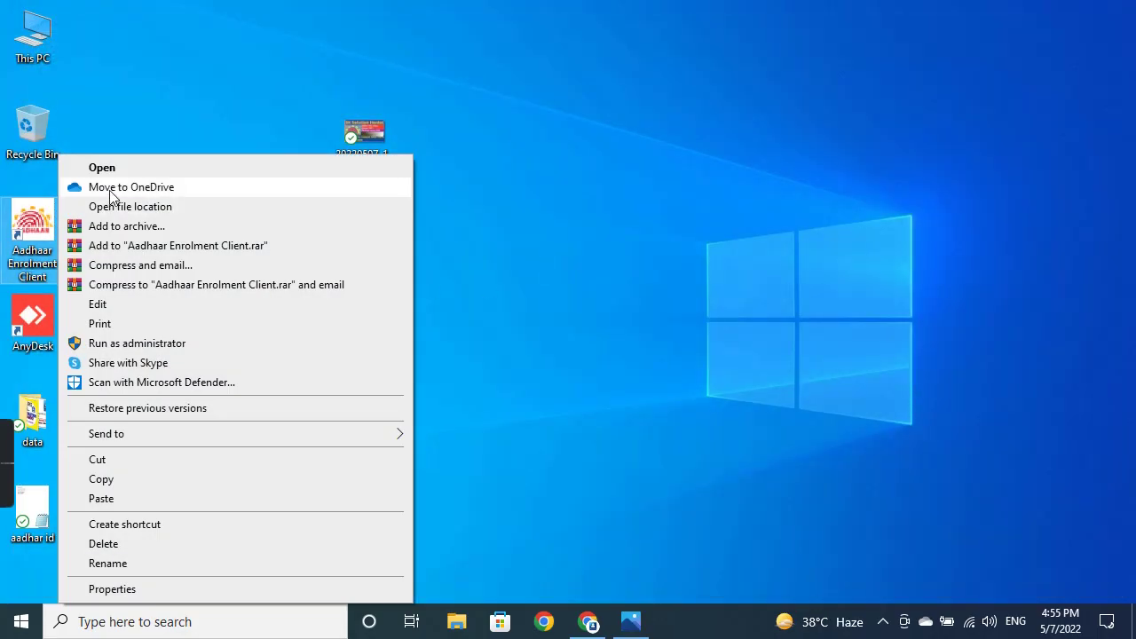
{"action": "left_click", "coordinate": [135, 170]}
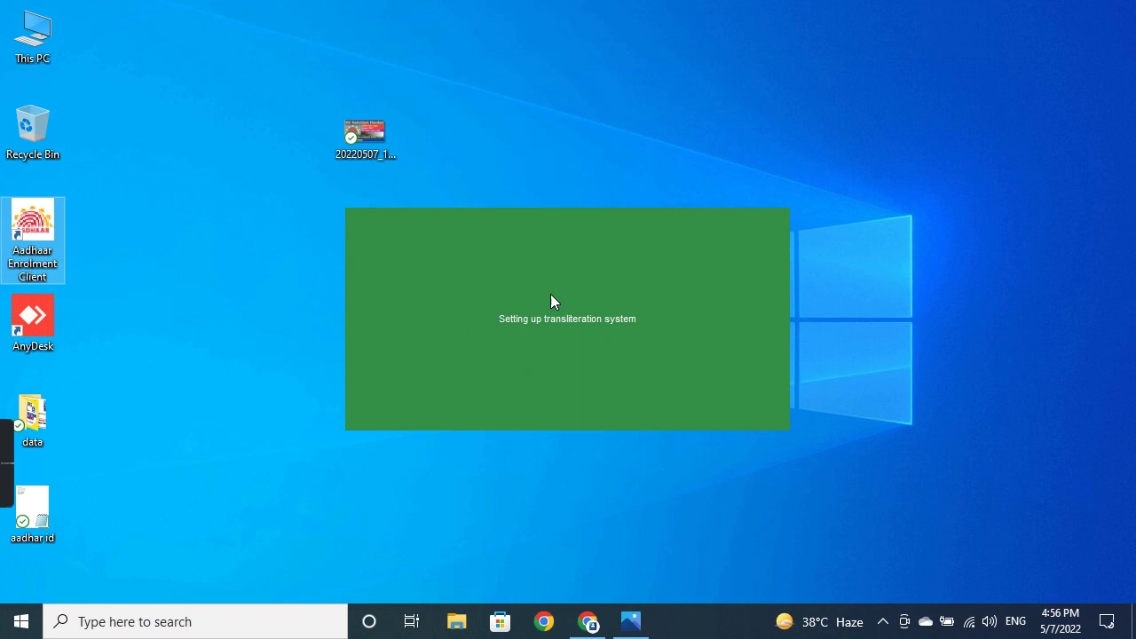
Step: Refresh the desktop and move the dated file icon to the top-left corner
{"action": "right_click", "coordinate": [881, 23]}
{"action": "right_click", "coordinate": [877, 58]}
{"action": "left_click", "coordinate": [905, 109]}
{"action": "left_click_drag", "start_coordinate": [351, 139], "coordinate": [98, 34]}
{"action": "right_click", "coordinate": [543, 11]}
{"action": "left_click", "coordinate": [665, 63]}
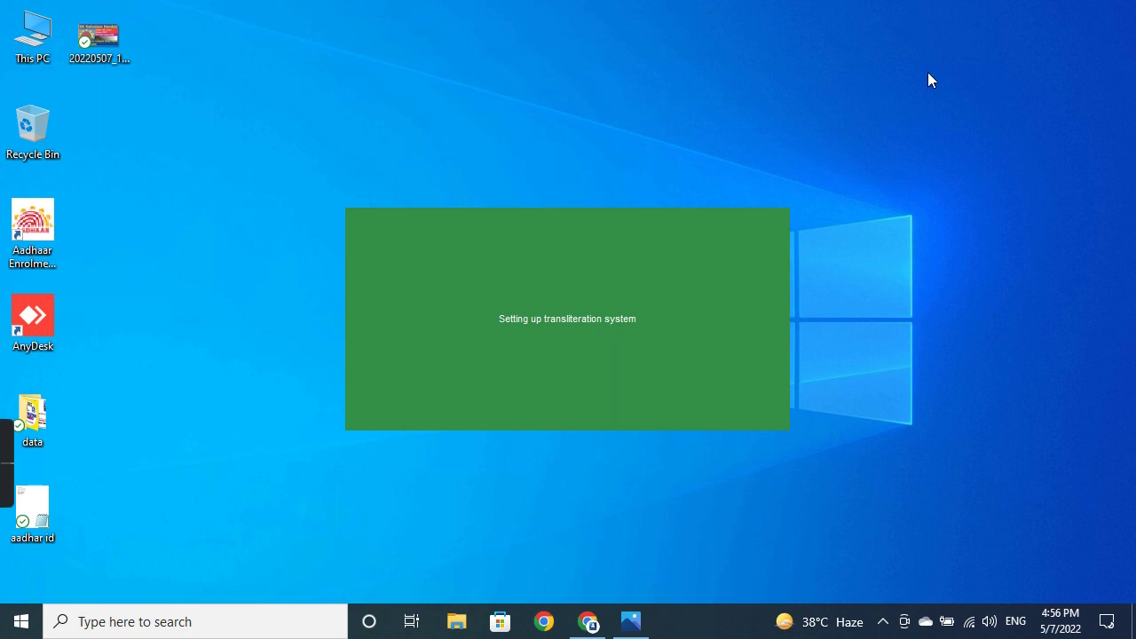
Step: Refresh the desktop, then log in with the second operator's ID chosen from the autocomplete matches
{"action": "right_click", "coordinate": [926, 37]}
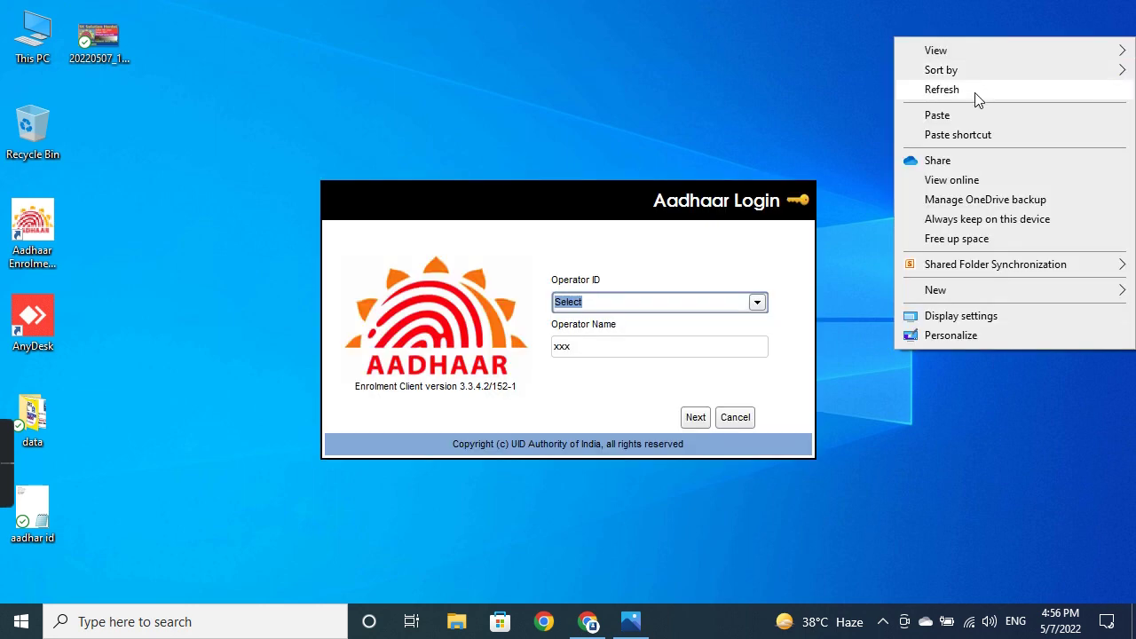
{"action": "left_click", "coordinate": [976, 90]}
{"action": "left_click", "coordinate": [575, 300]}
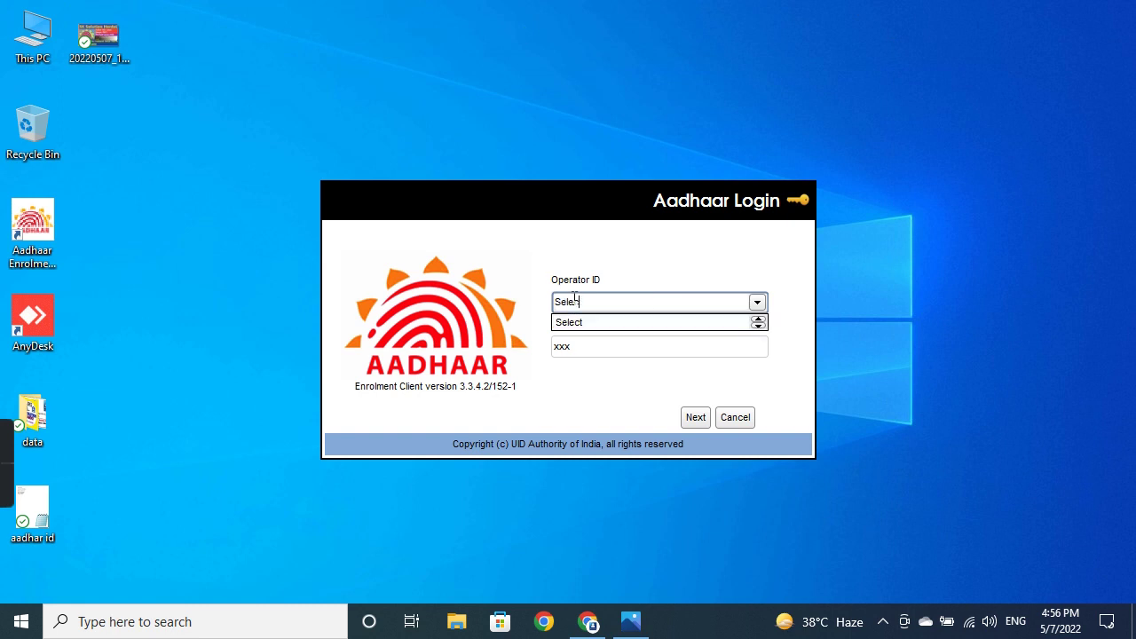
{"action": "key", "text": "BackSpace"}
{"action": "key", "text": "BackSpace"}
{"action": "key", "text": "BackSpace"}
{"action": "key", "text": "BackSpace"}
{"action": "key", "text": "BackSpace"}
{"action": "key", "text": "BackSpace"}
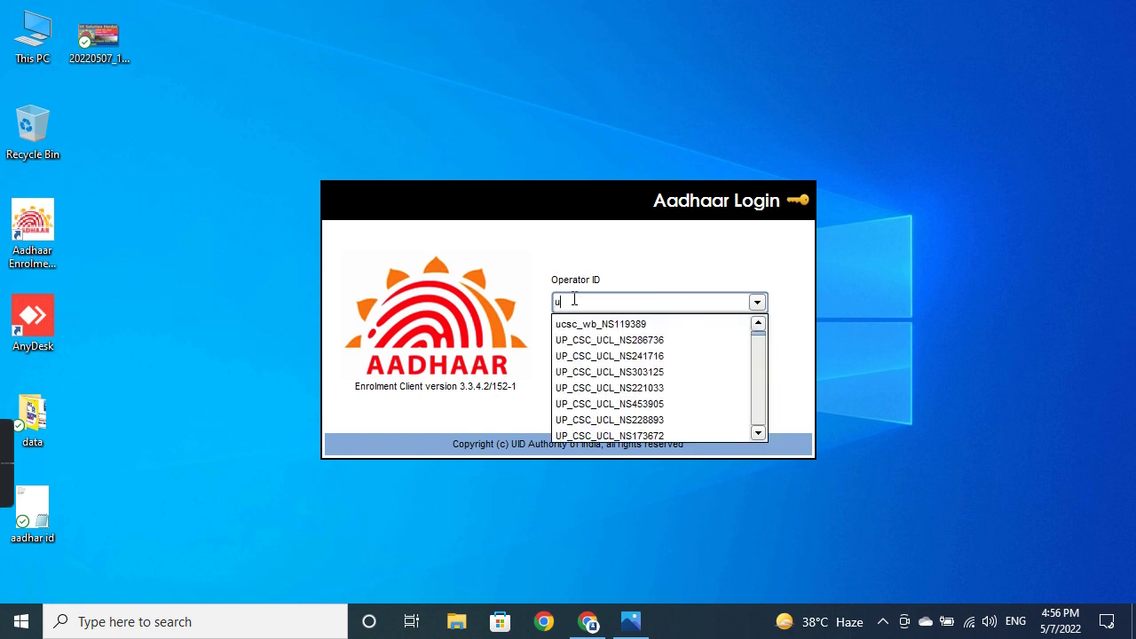
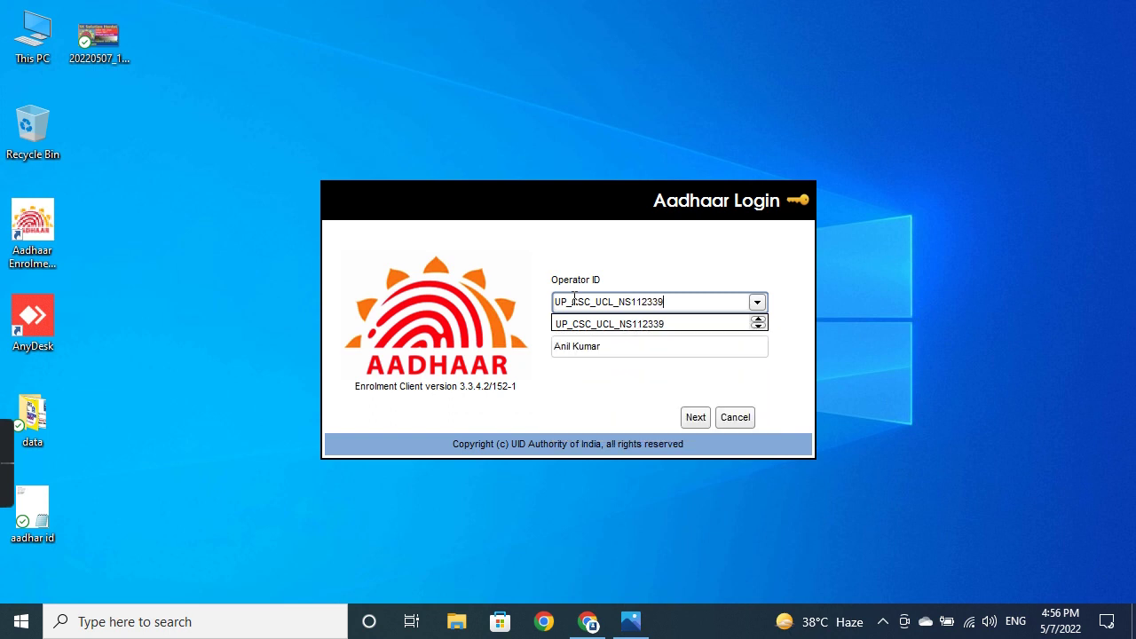
{"action": "left_click", "coordinate": [594, 325]}
{"action": "left_click", "coordinate": [695, 417]}
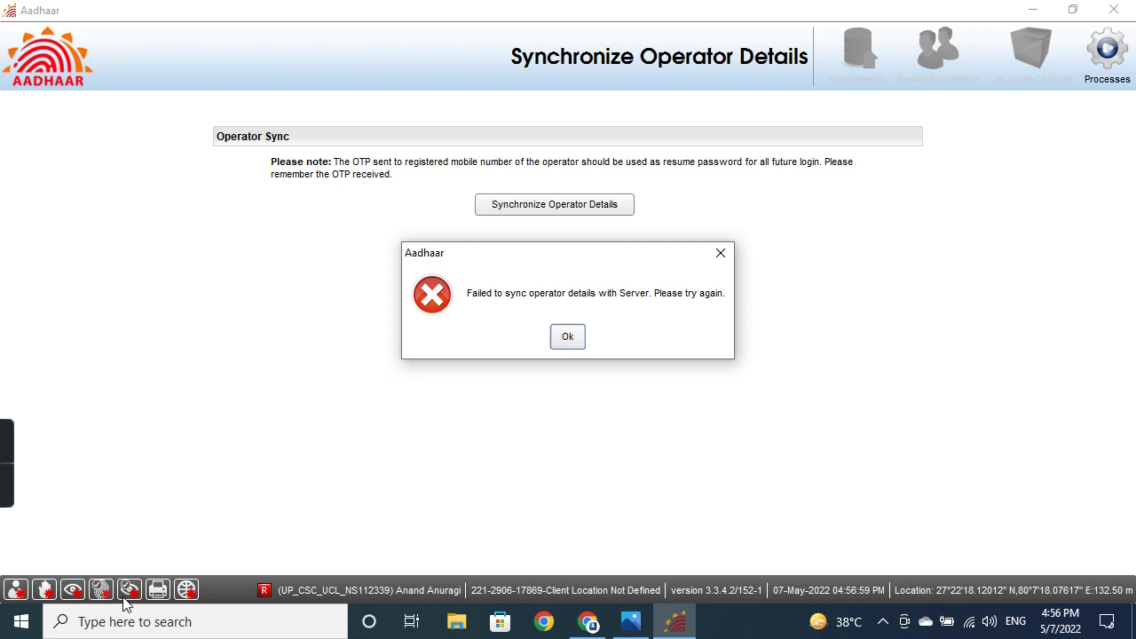
Step: Dismiss the sync error, retry the operator sync and confirm the location details
{"action": "left_click", "coordinate": [568, 338]}
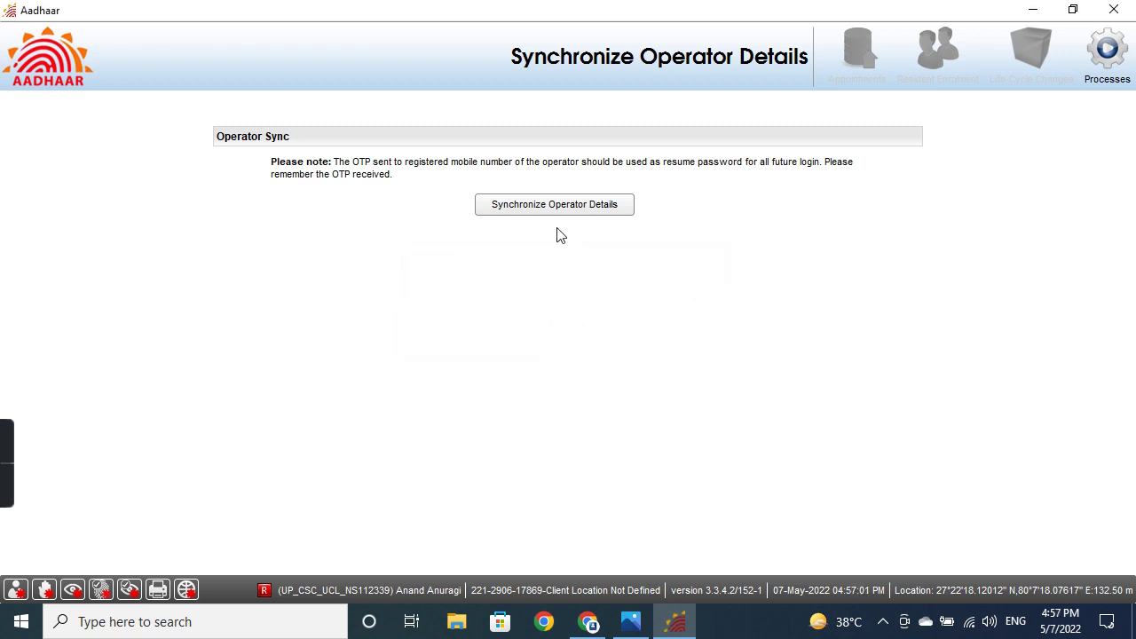
{"action": "left_click", "coordinate": [554, 210]}
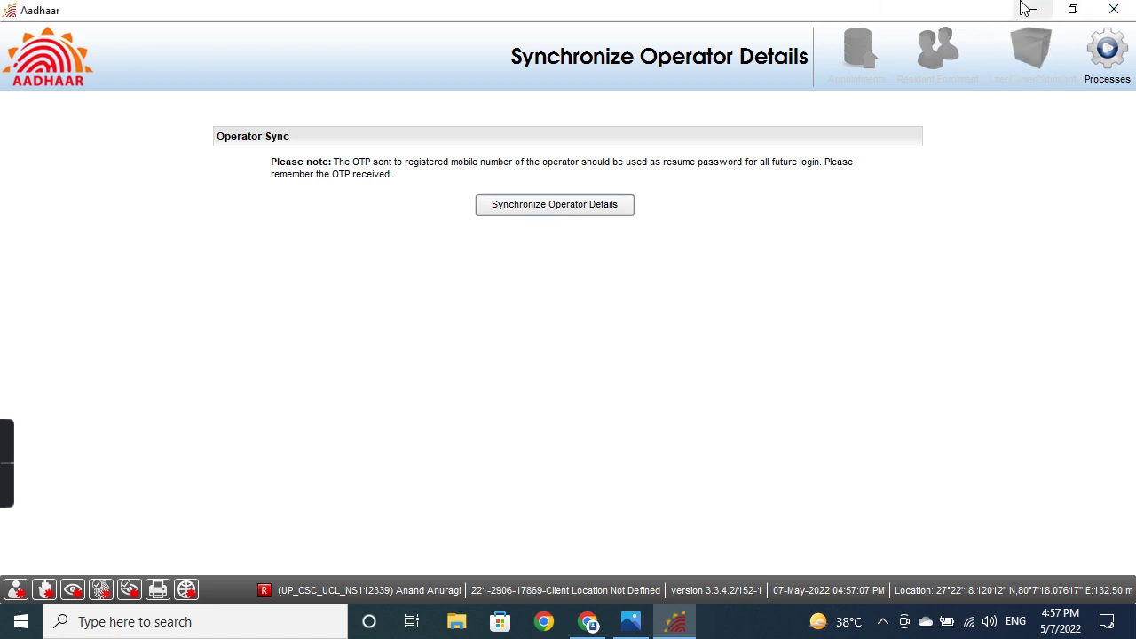
{"action": "left_click", "coordinate": [518, 205]}
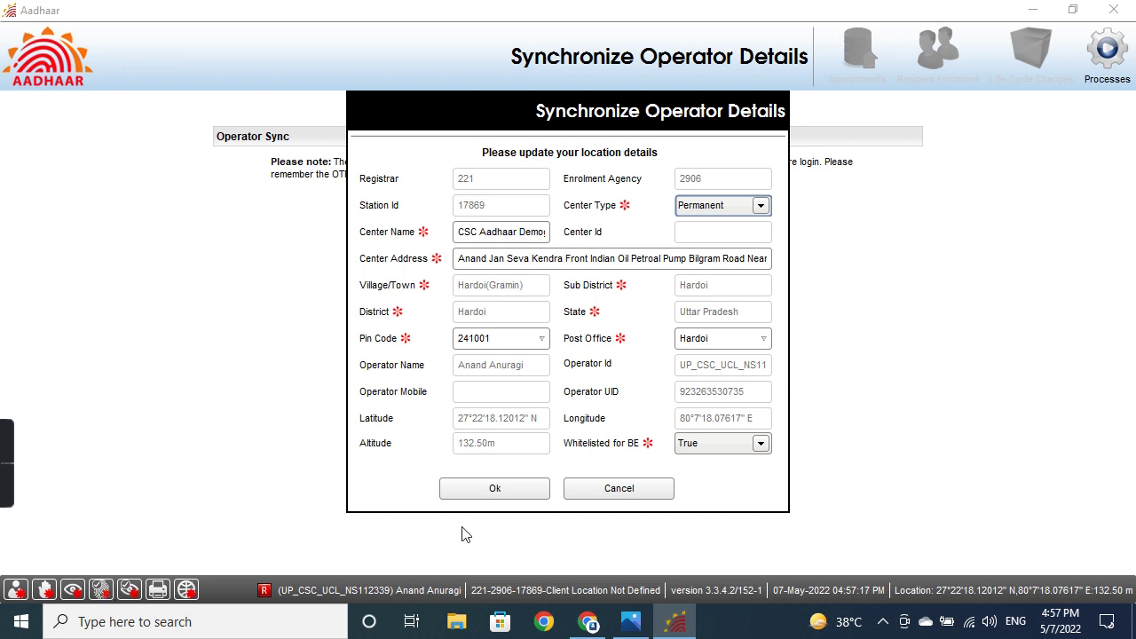
{"action": "left_click", "coordinate": [489, 497]}
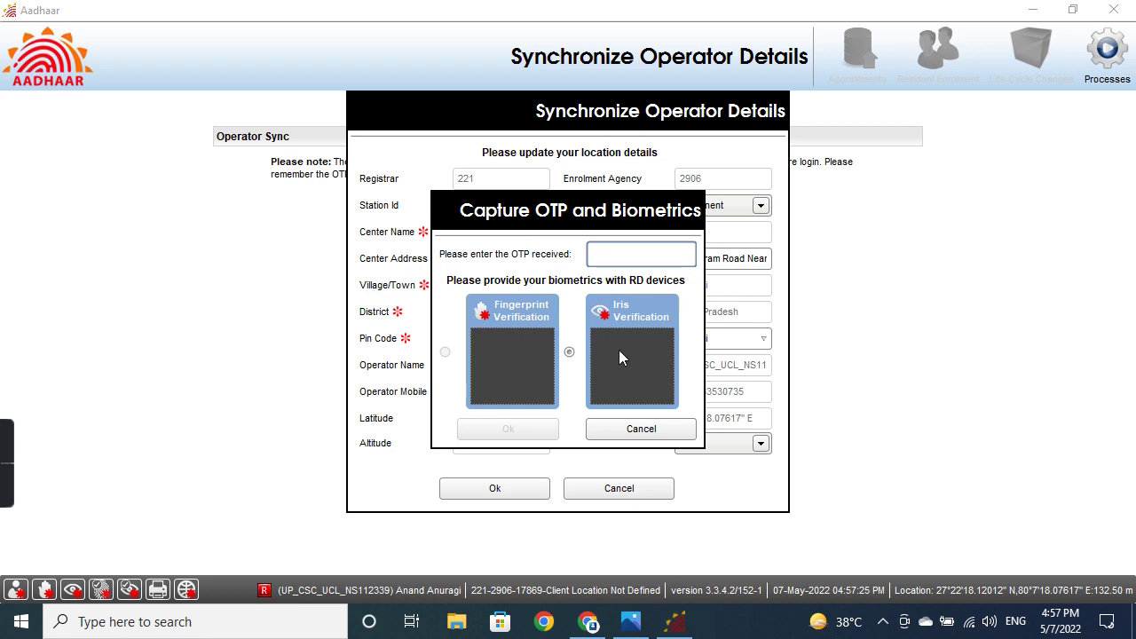
Step: Cancel the OTP capture, close the operator sync dialog and exit the client
{"action": "left_click", "coordinate": [640, 430]}
{"action": "left_click", "coordinate": [625, 489]}
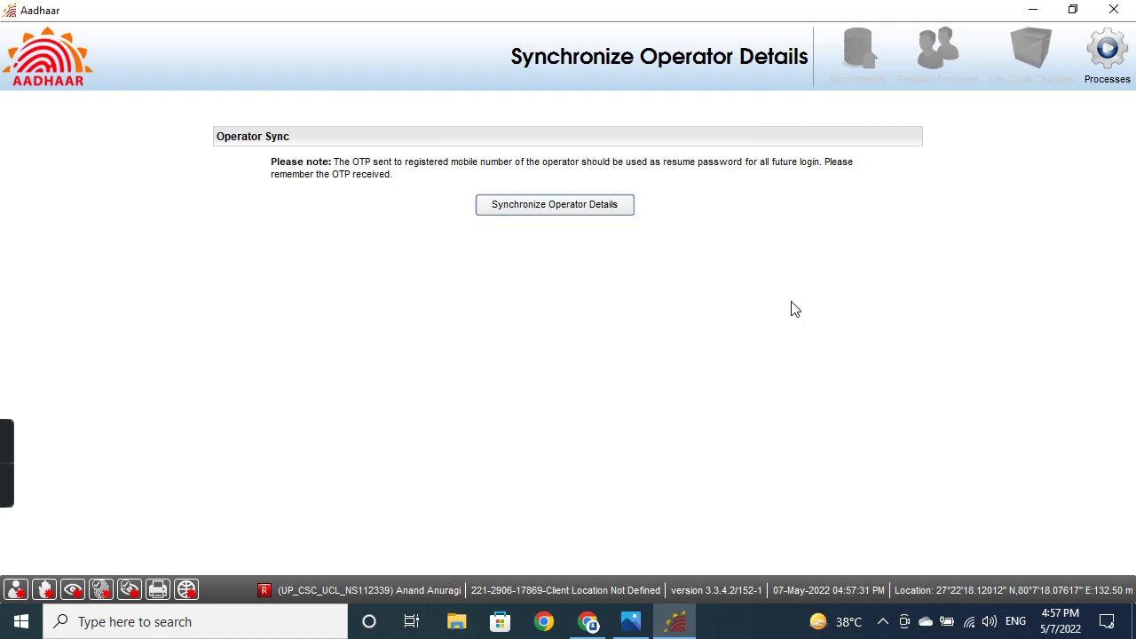
{"action": "left_click", "coordinate": [1113, 9]}
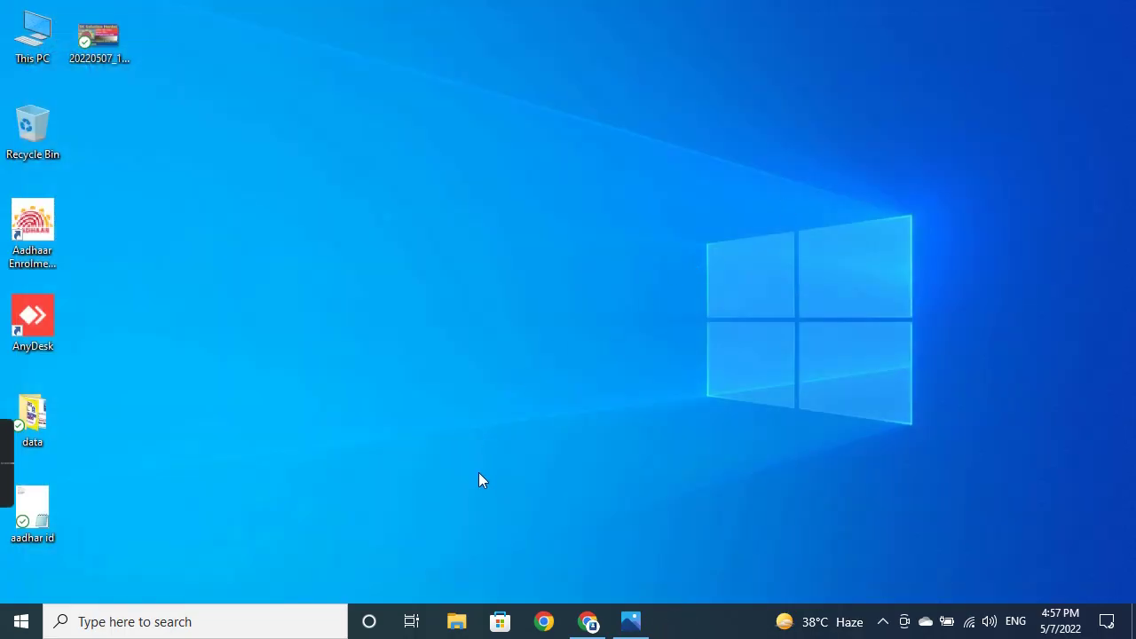
Step: Launch the Services app from Windows search
{"action": "left_click", "coordinate": [283, 618]}
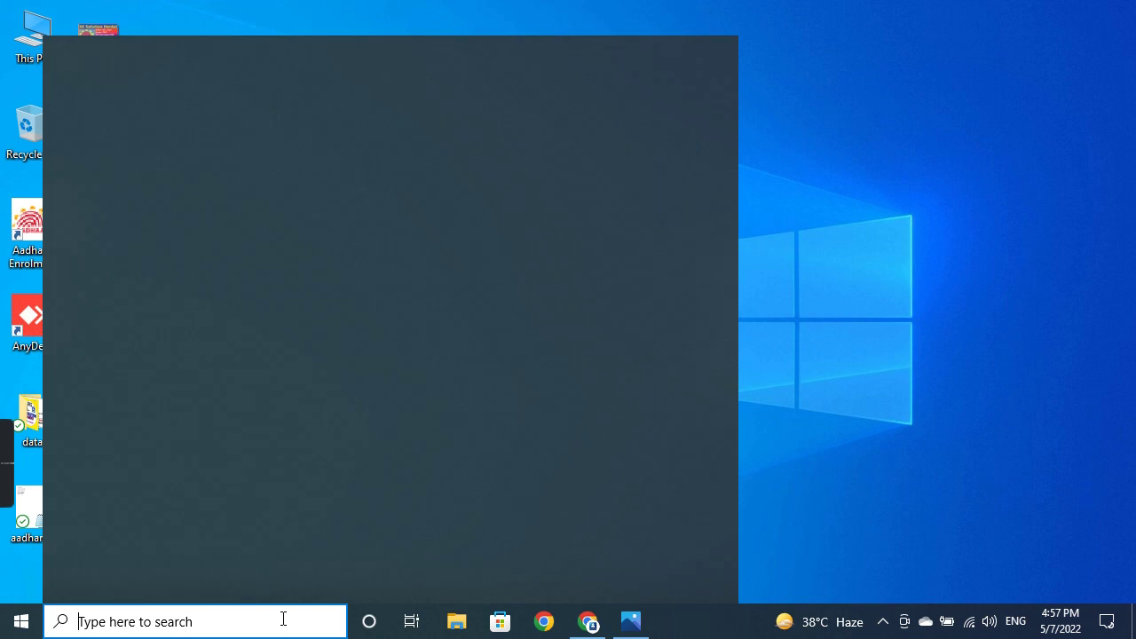
{"action": "type", "text": "sevi"}
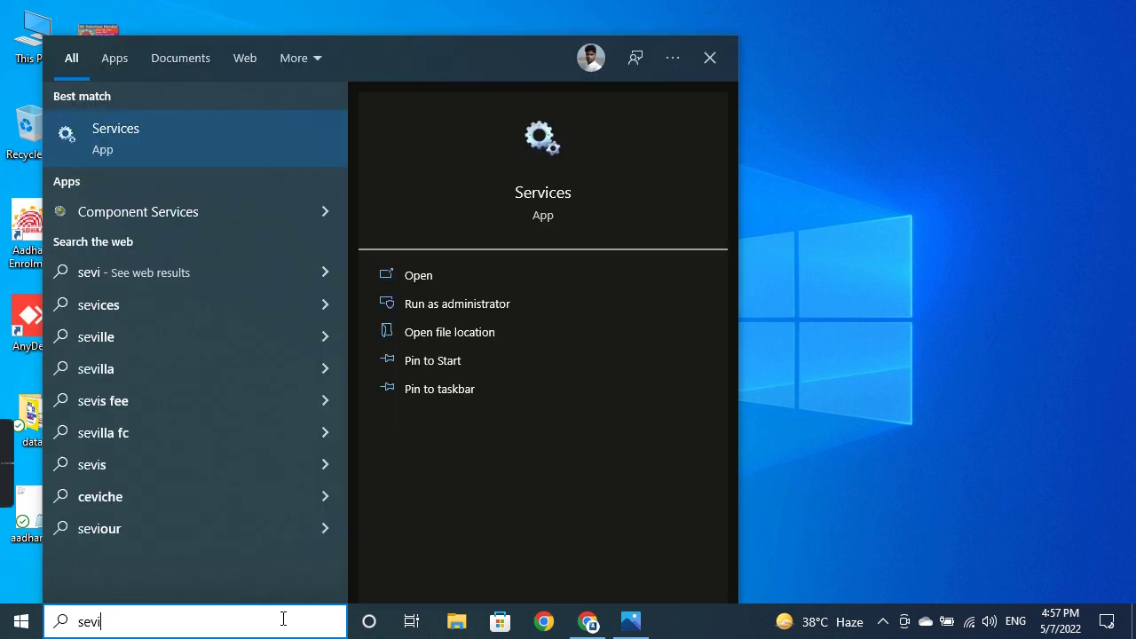
{"action": "left_click", "coordinate": [465, 286]}
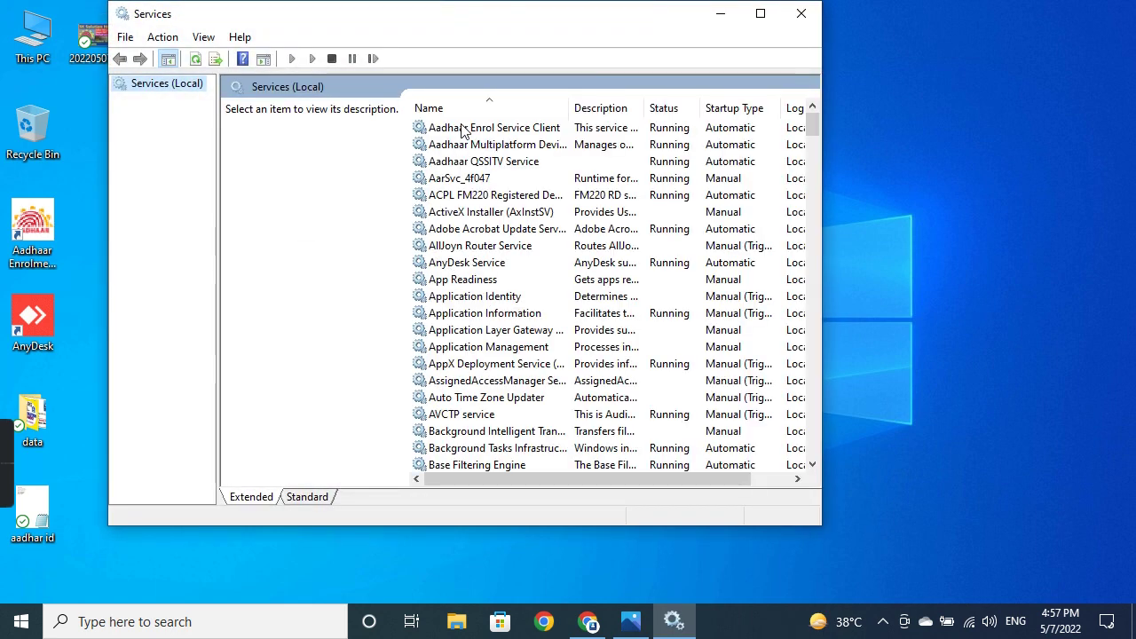
Step: Stop Aadhaar Enrol Service Client, Multiplatform Device Manager, QSSITV Service and AarSvc_4f047, then minimise Services
{"action": "left_click", "coordinate": [463, 129]}
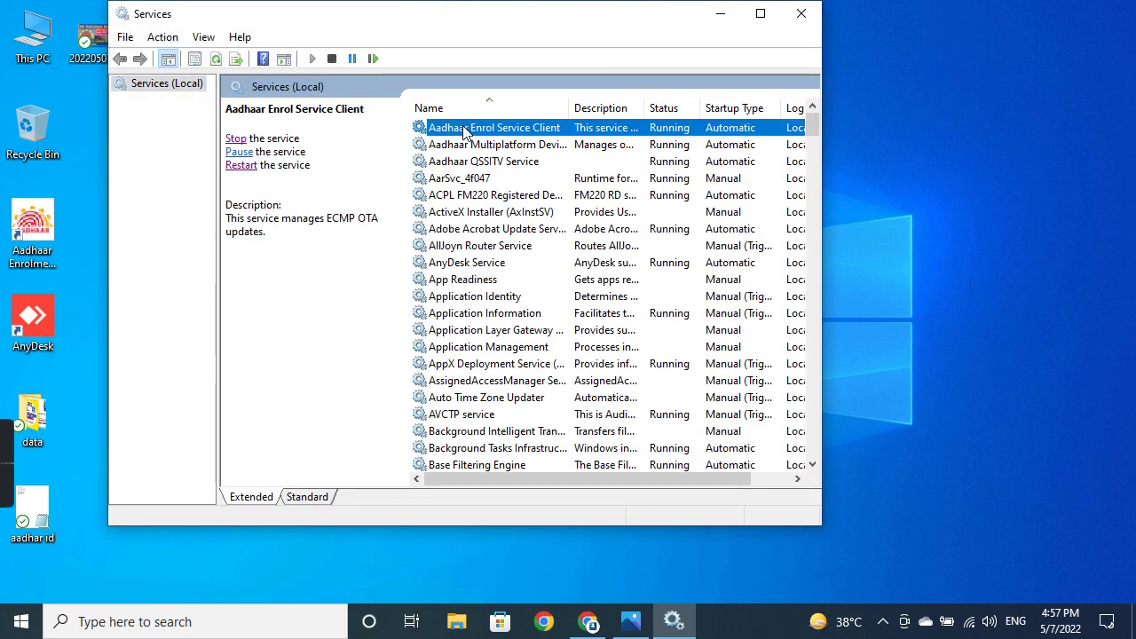
{"action": "left_click", "coordinate": [236, 140]}
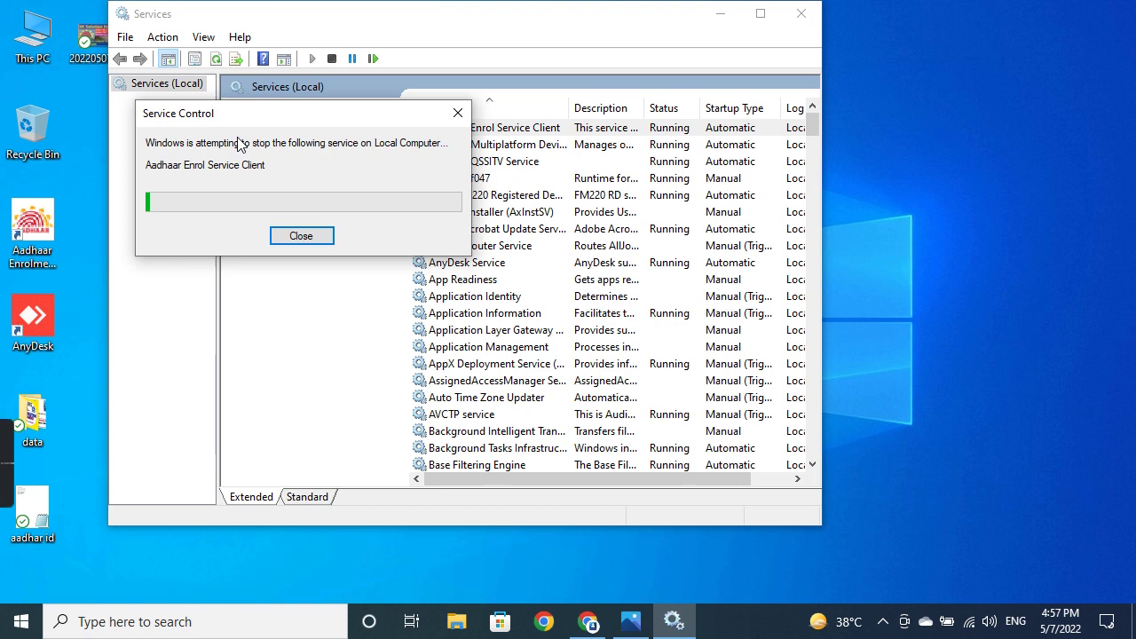
{"action": "left_click", "coordinate": [444, 146]}
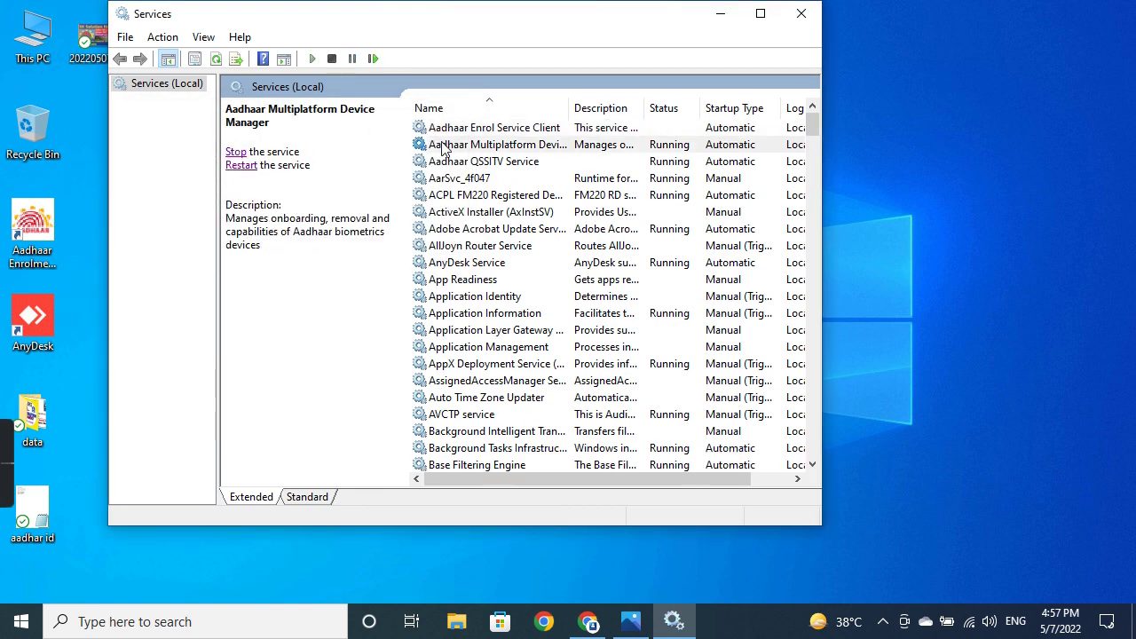
{"action": "left_click", "coordinate": [233, 152]}
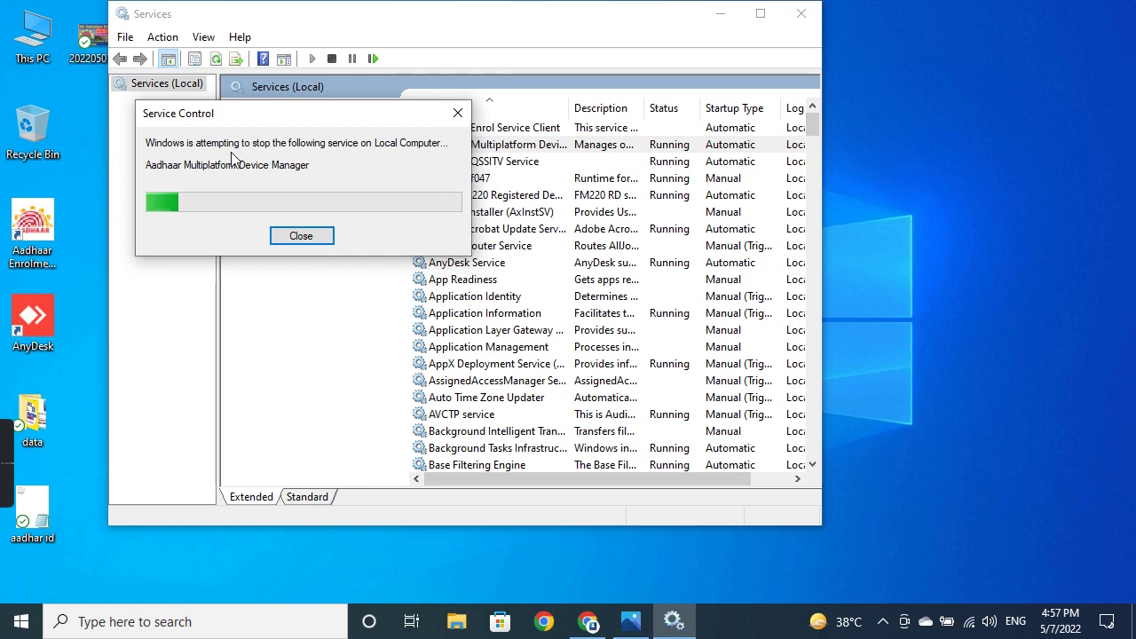
{"action": "left_click", "coordinate": [457, 161]}
{"action": "left_click", "coordinate": [235, 152]}
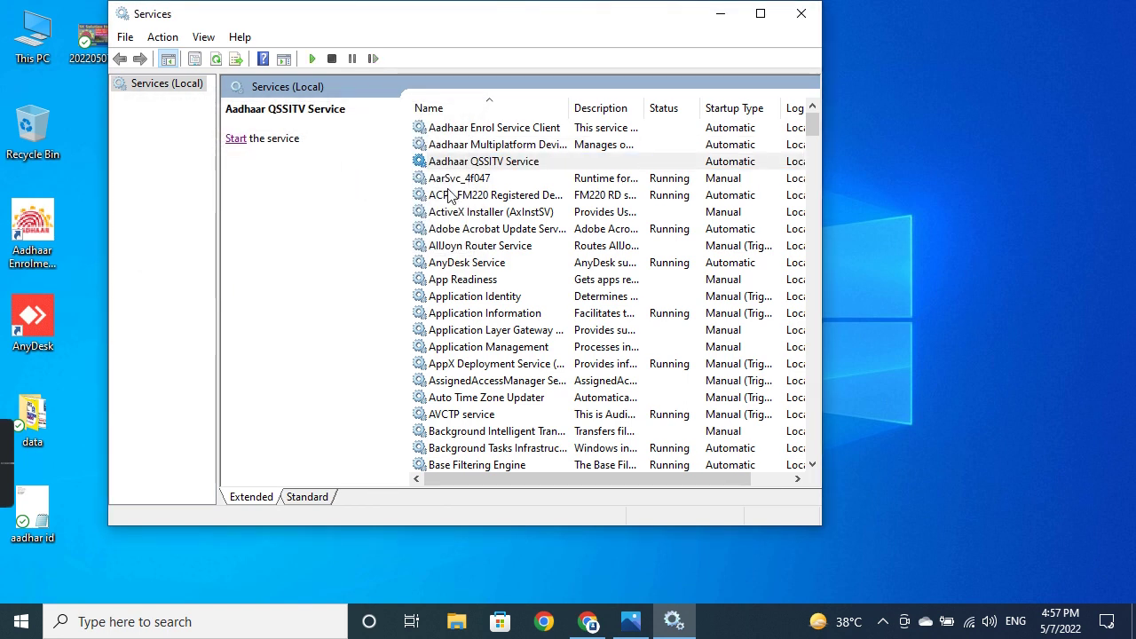
{"action": "left_click", "coordinate": [448, 178]}
{"action": "left_click", "coordinate": [235, 140]}
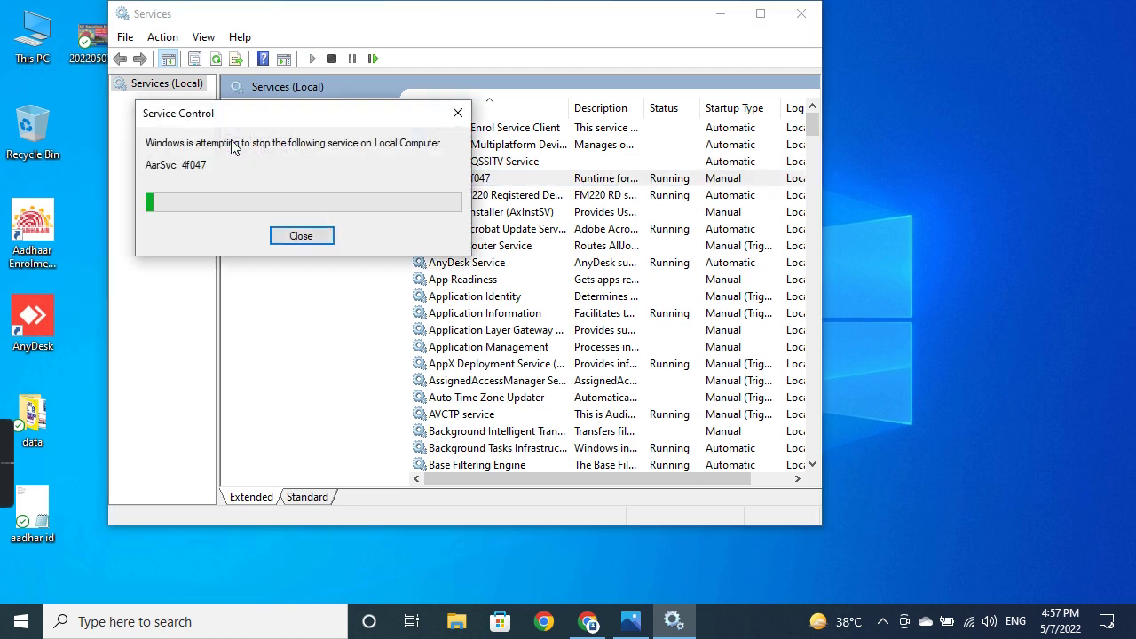
{"action": "left_click", "coordinate": [720, 14]}
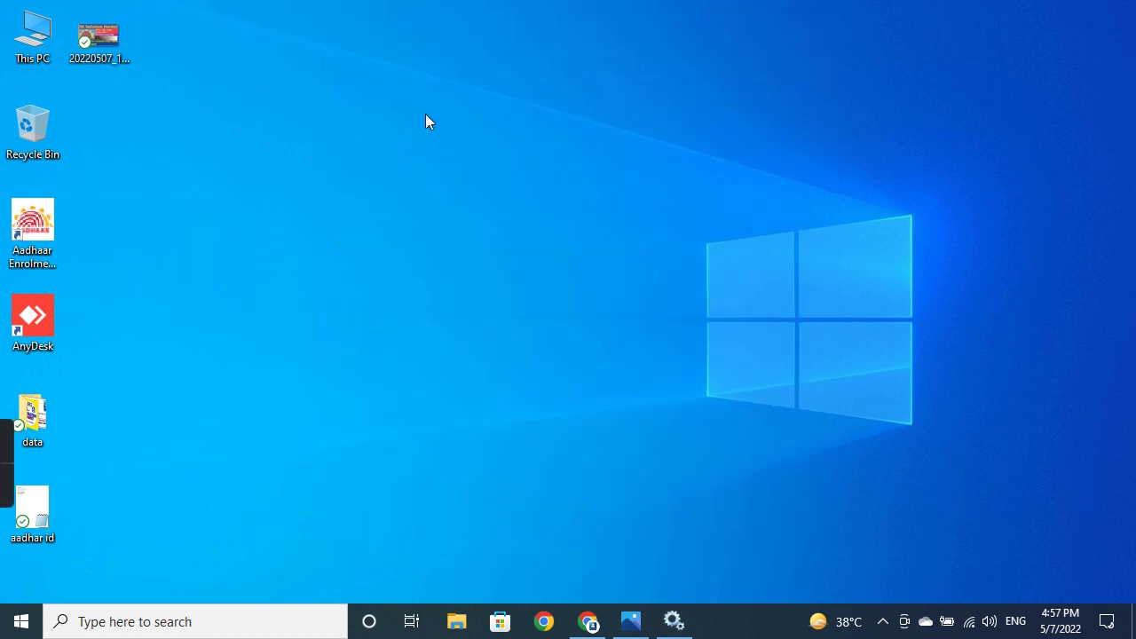
Step: Browse This PC > Local Disk (C:) > UID Authority of India > Aadhaar Enrolment Client > seed
{"action": "double_click", "coordinate": [42, 46]}
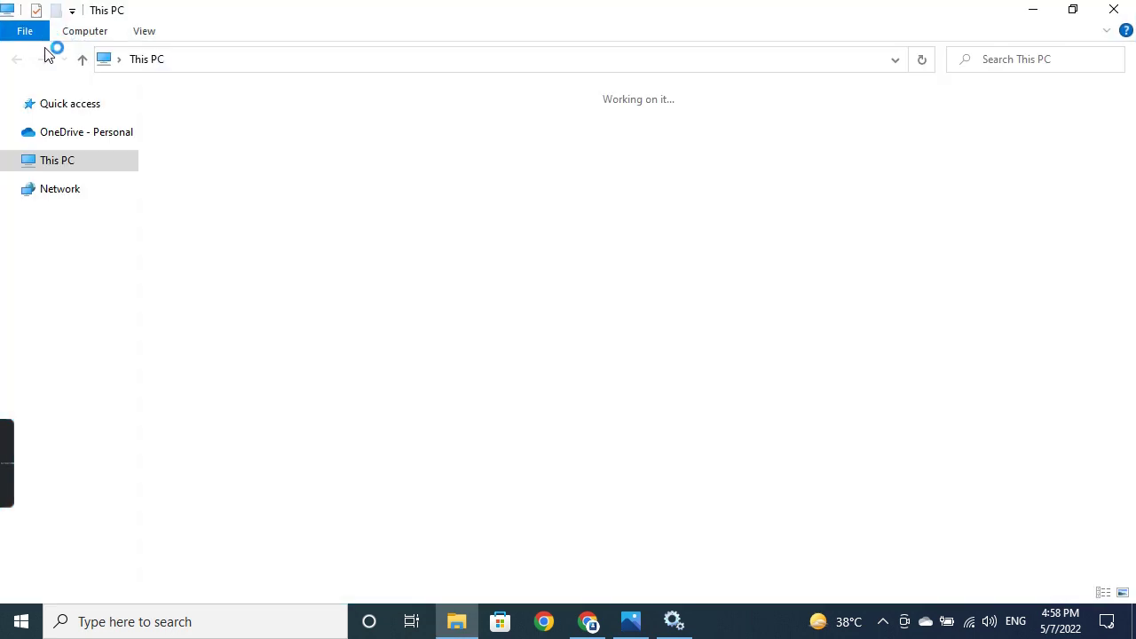
{"action": "double_click", "coordinate": [260, 328]}
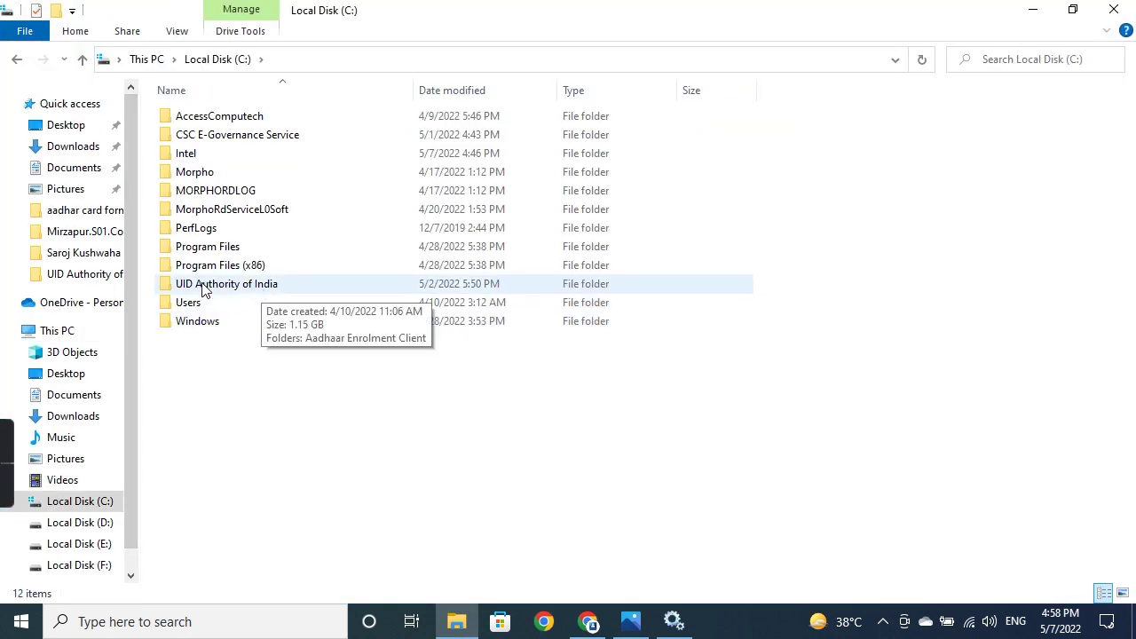
{"action": "double_click", "coordinate": [250, 289]}
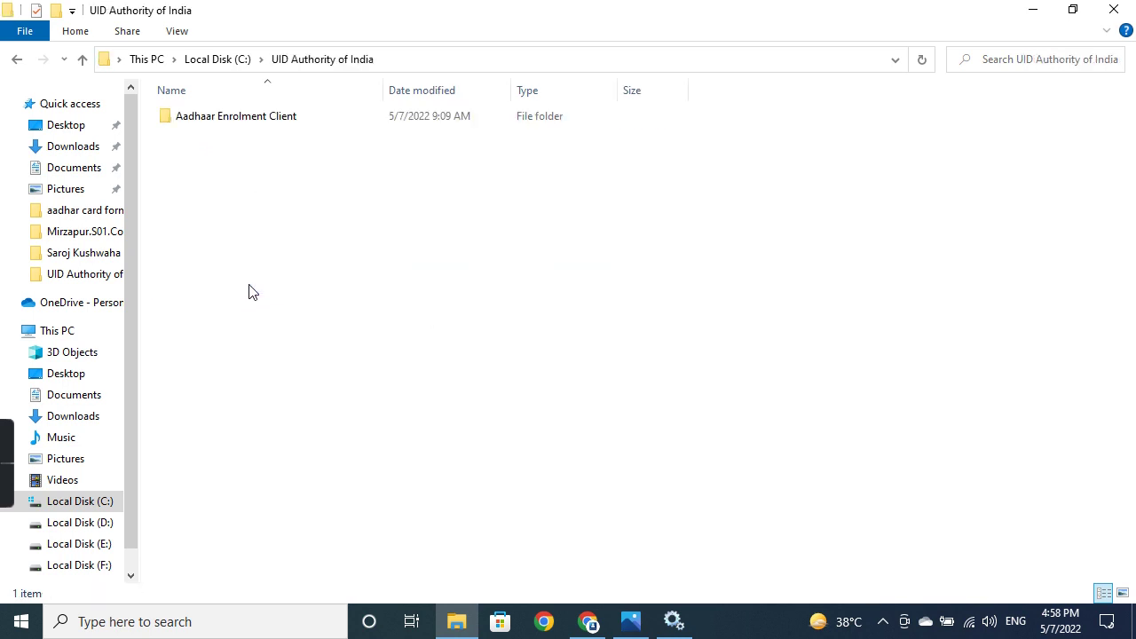
{"action": "double_click", "coordinate": [246, 129]}
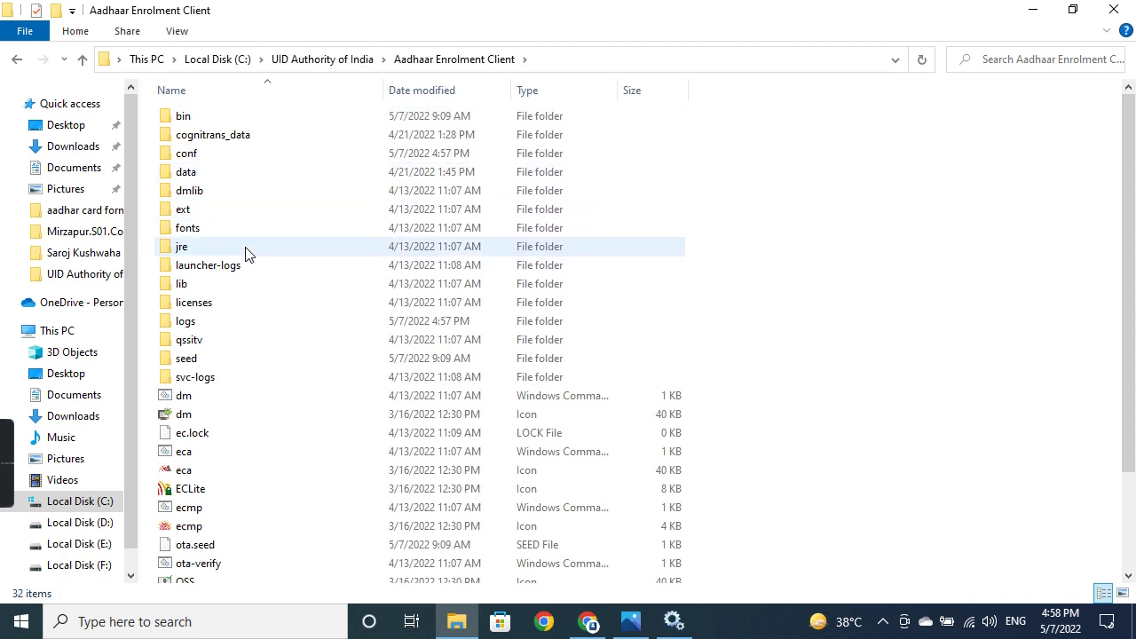
{"action": "double_click", "coordinate": [235, 358]}
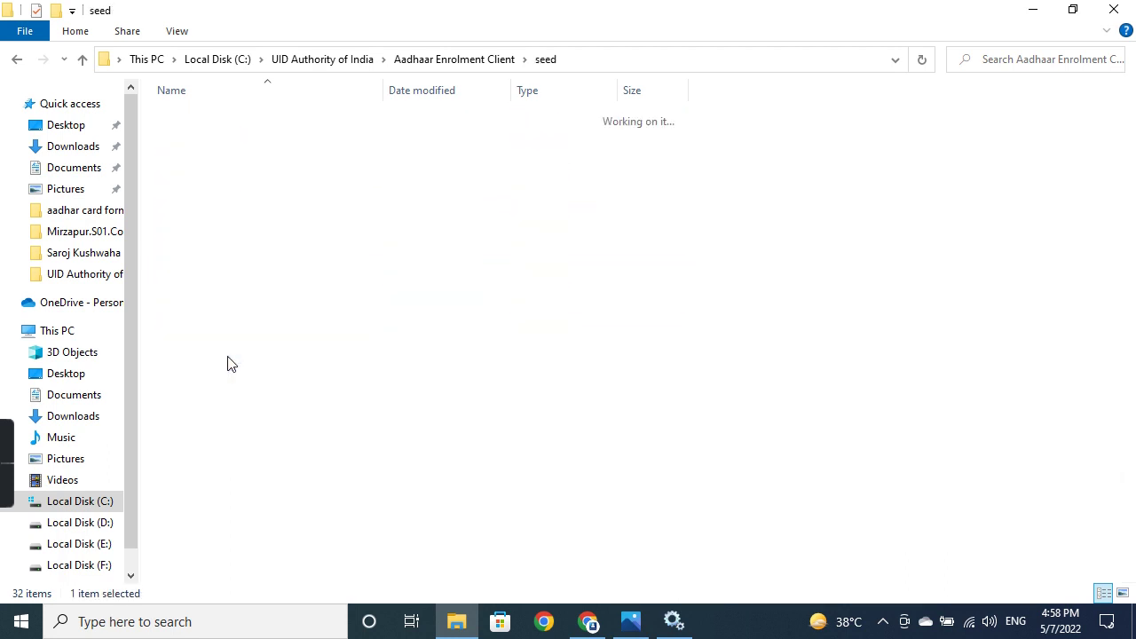